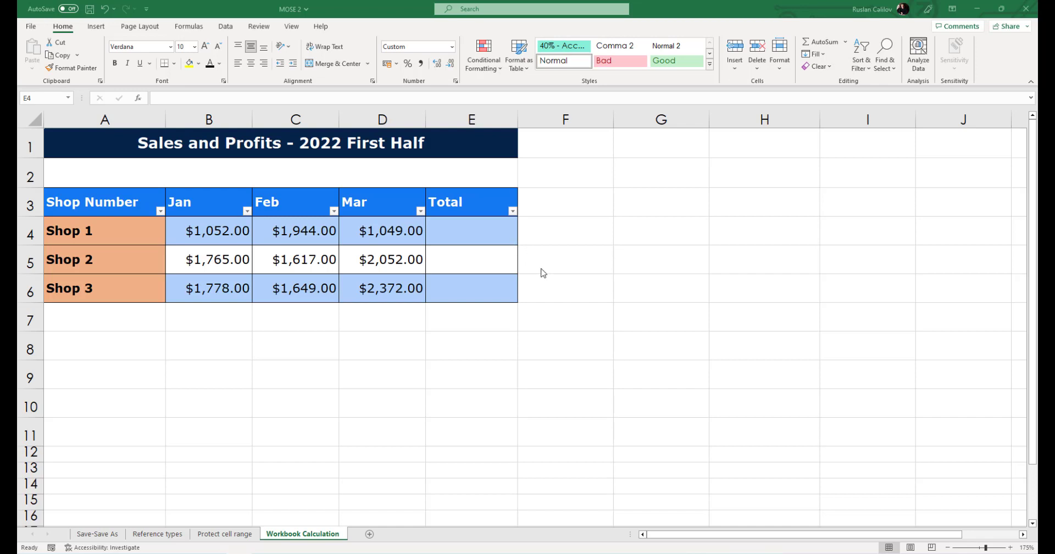
# Step: Review the formula calculation settings in Excel Options, then close the dialog
pyautogui.click(31, 26)
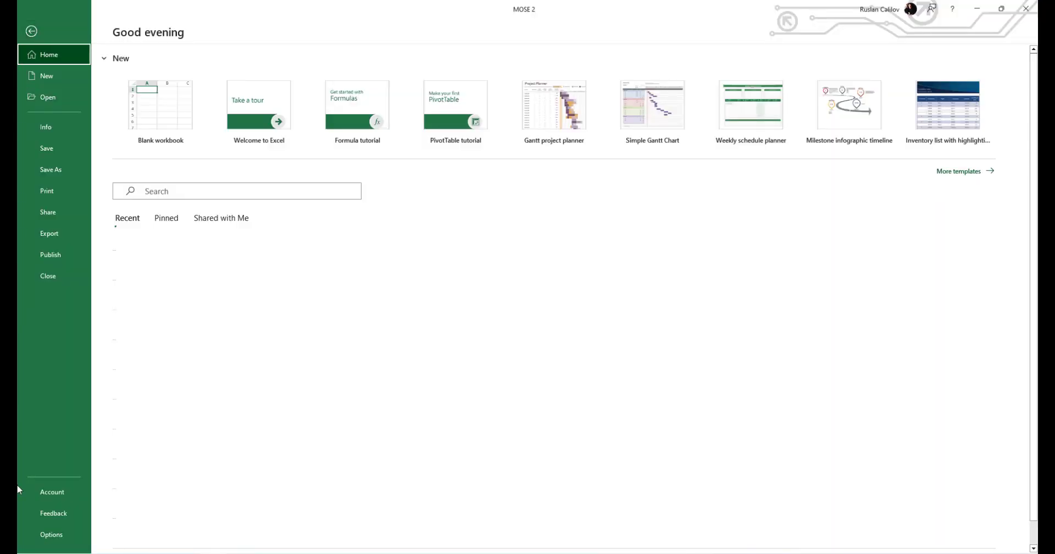
pyautogui.click(50, 534)
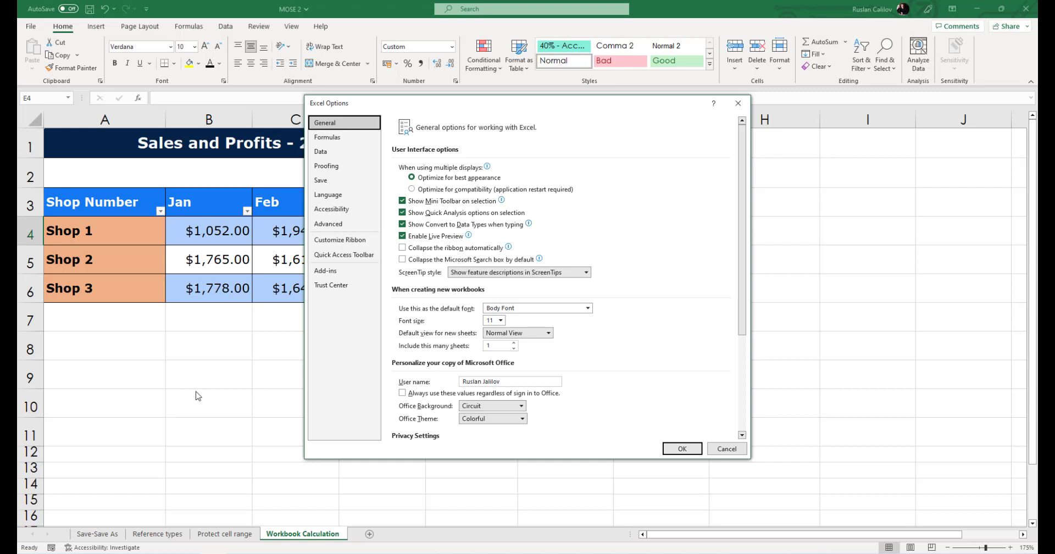
pyautogui.click(341, 137)
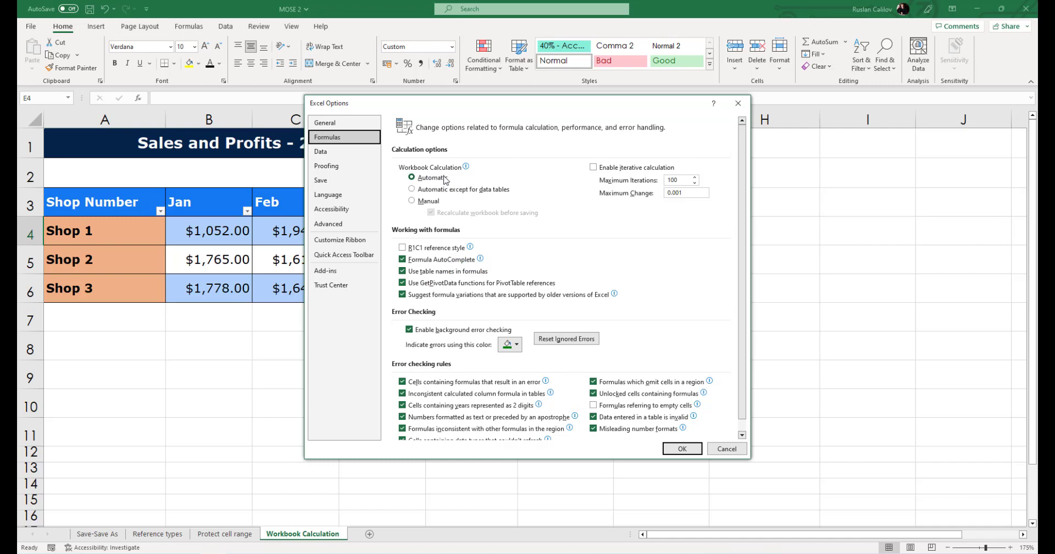
pyautogui.click(682, 448)
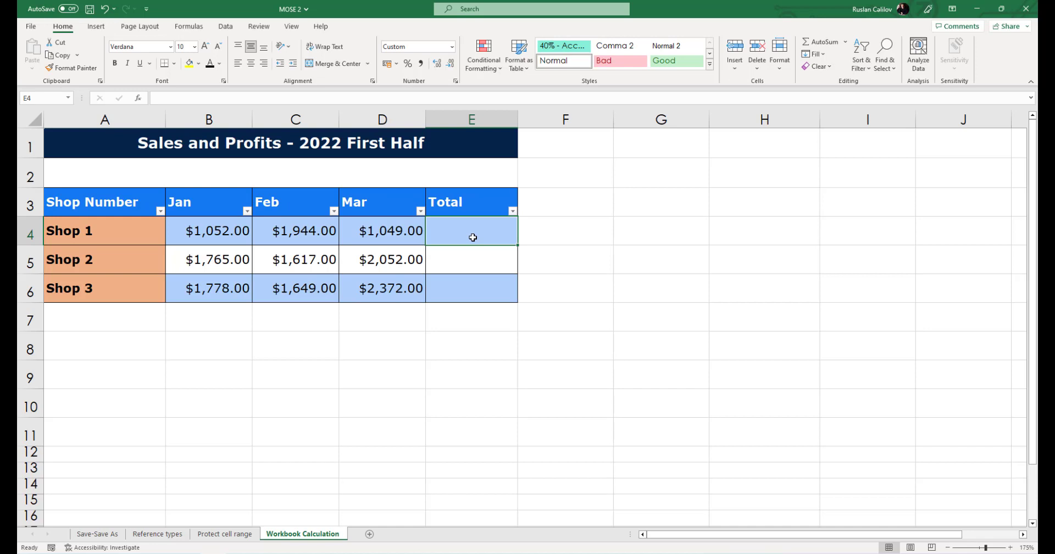
# Step: Enter =SUM(B4:D4) in E4 and fill it down to E6
pyautogui.write('=sum')
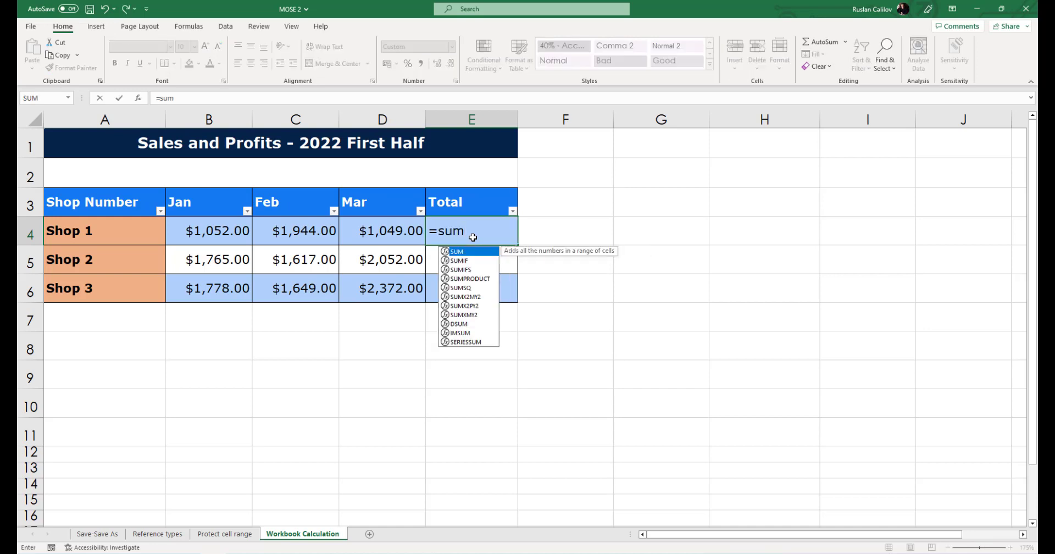
pyautogui.press('Tab')
pyautogui.moveTo(206, 233); pyautogui.dragTo(386, 224)
pyautogui.press('Return')
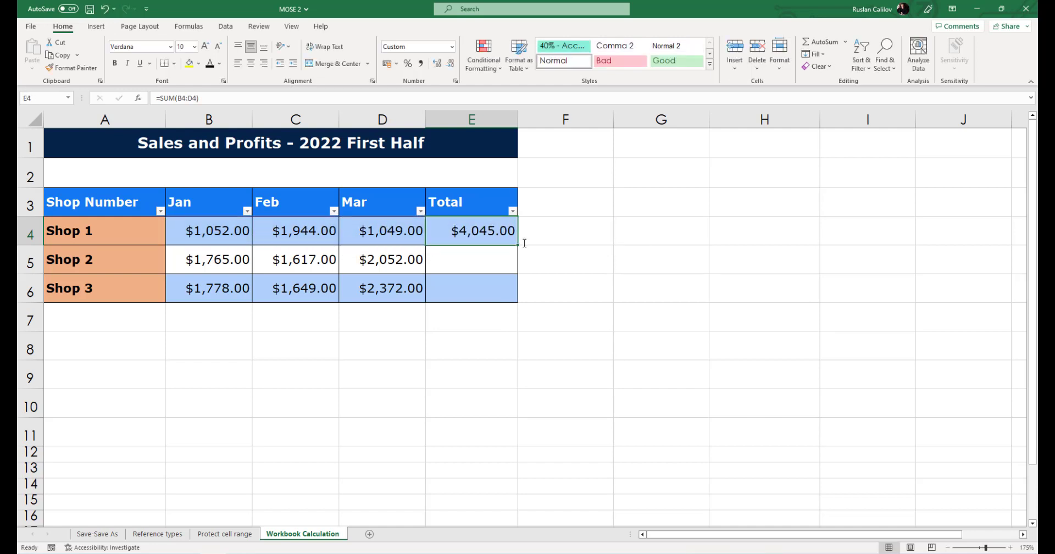
pyautogui.moveTo(518, 245); pyautogui.dragTo(519, 298)
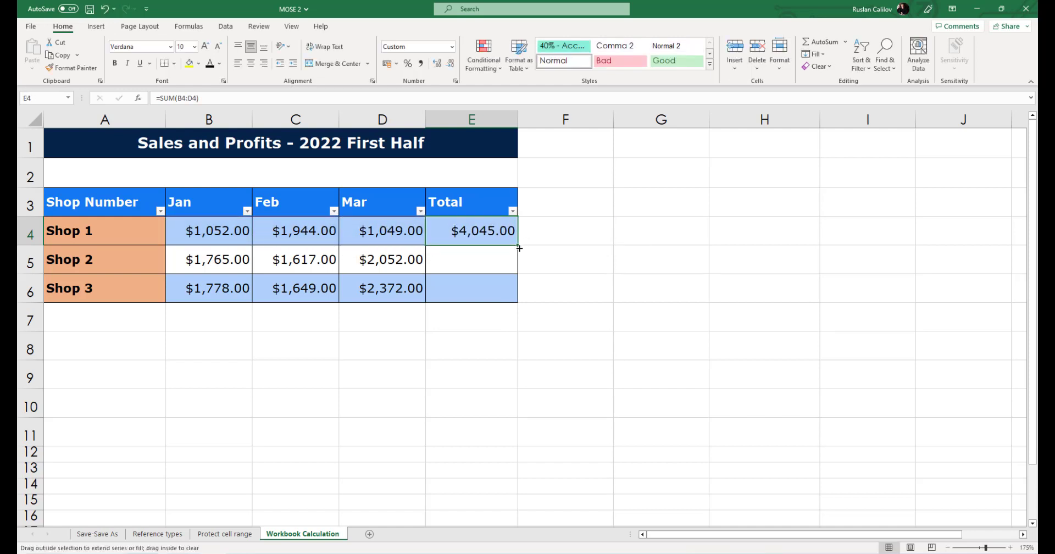
# Step: Check Shop 2's Jan–Mar values and the Shop 2–3 totals, then select E4:E6
pyautogui.click(242, 263)
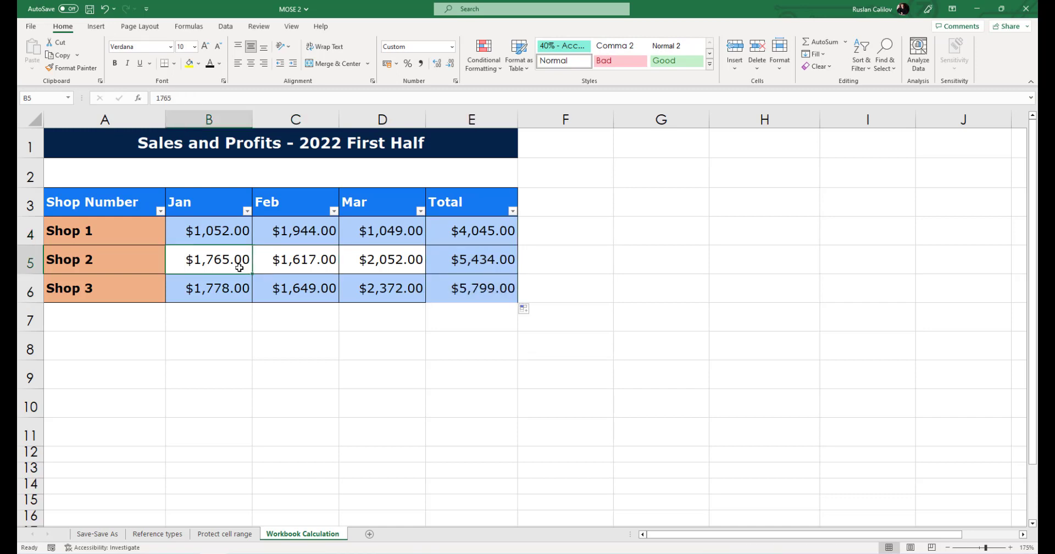
pyautogui.click(297, 260)
pyautogui.click(367, 259)
pyautogui.click(476, 253)
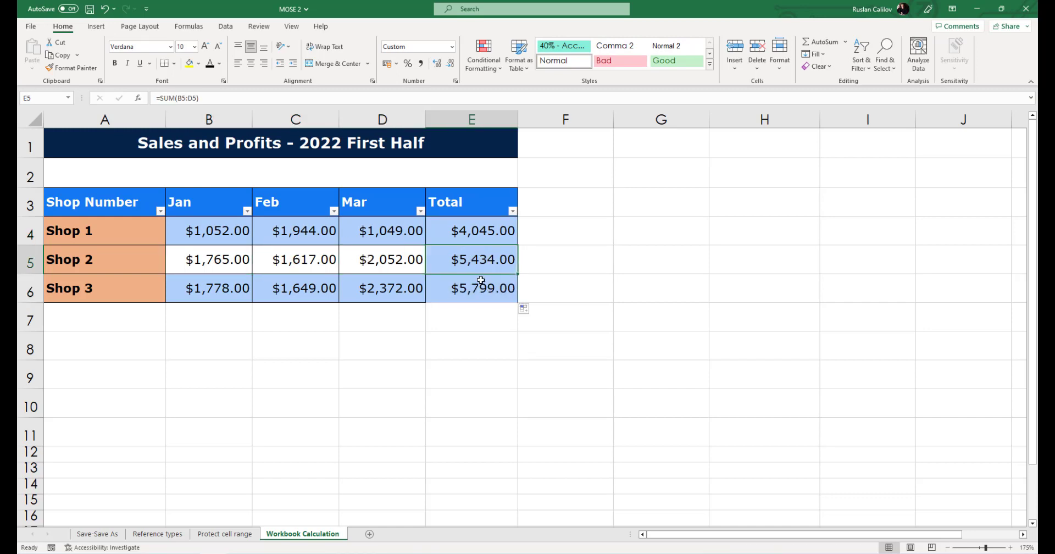
pyautogui.click(482, 280)
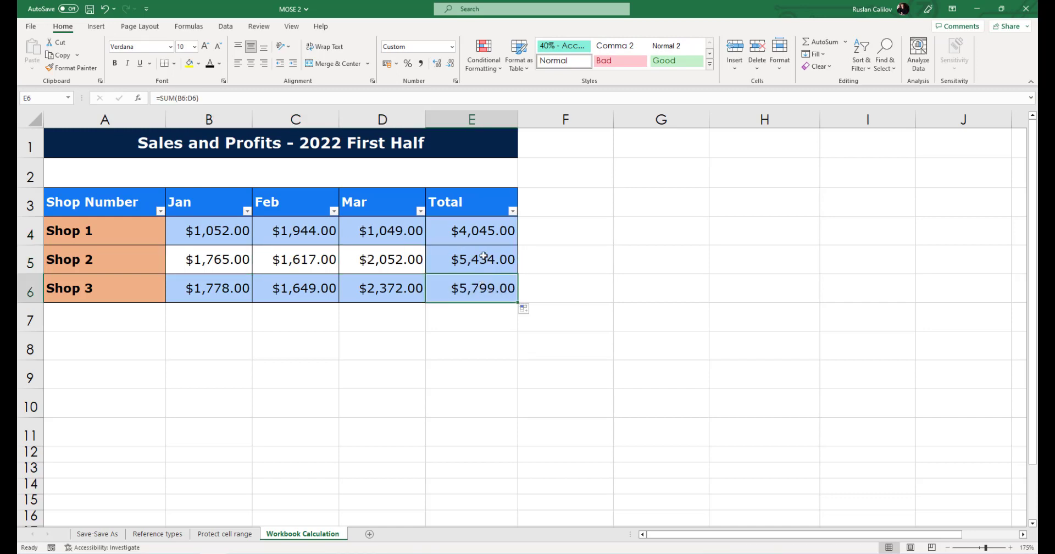
pyautogui.moveTo(476, 232); pyautogui.dragTo(509, 291)
# Step: Clear the E4:E6 totals, then set workbook calculation to Manual in Excel Options
pyautogui.press('Delete')
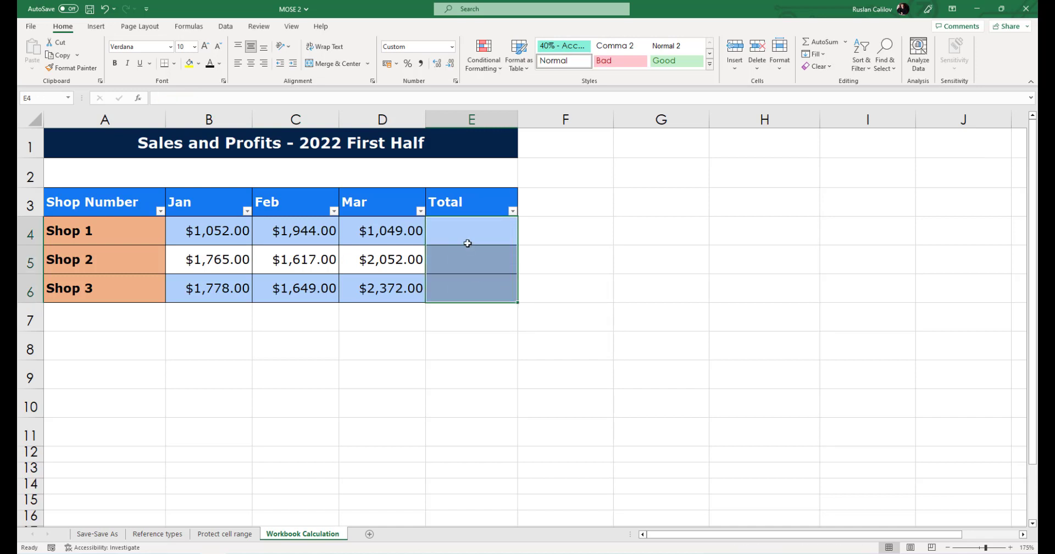
pyautogui.click(467, 238)
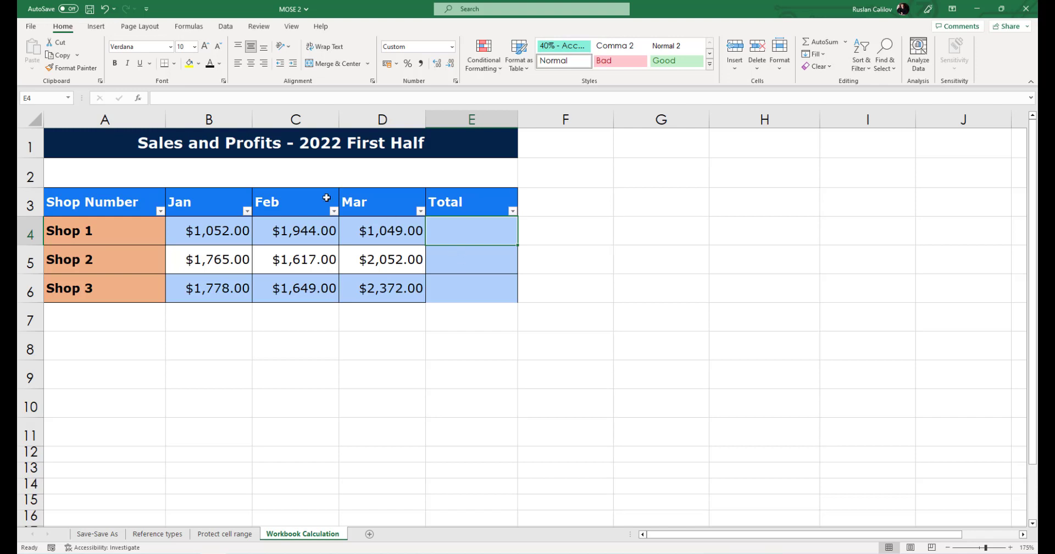
pyautogui.click(34, 27)
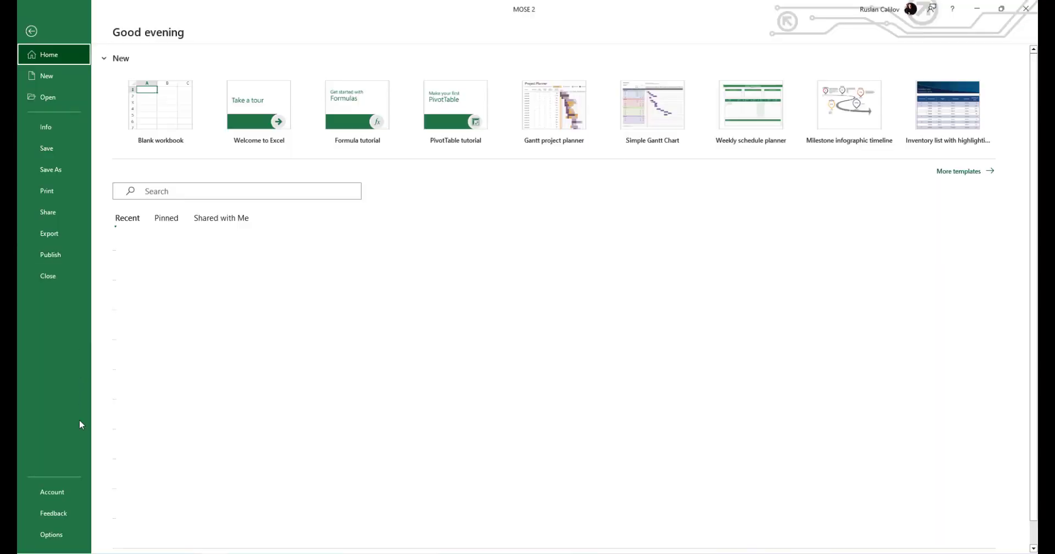
pyautogui.click(56, 541)
pyautogui.click(344, 140)
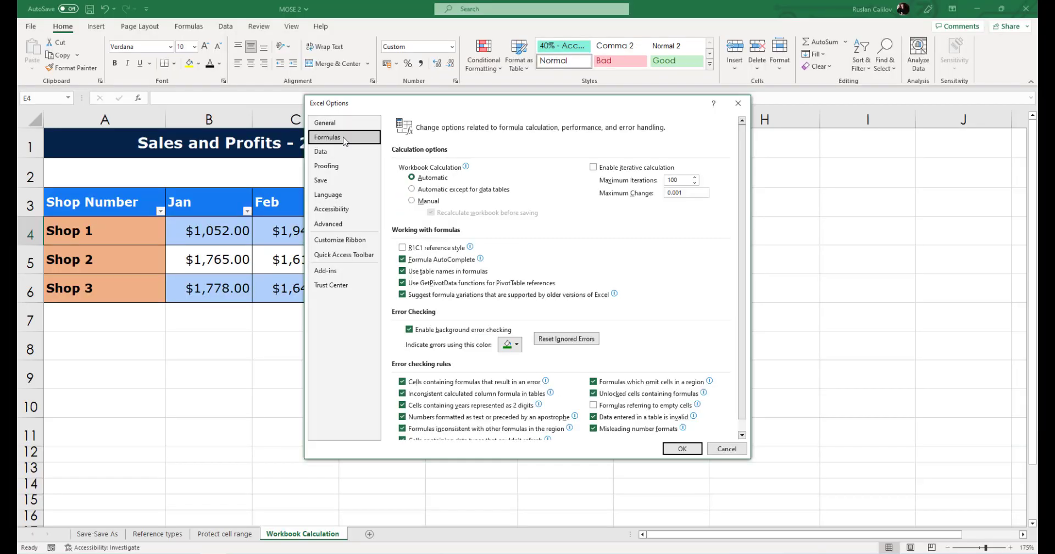
pyautogui.click(431, 204)
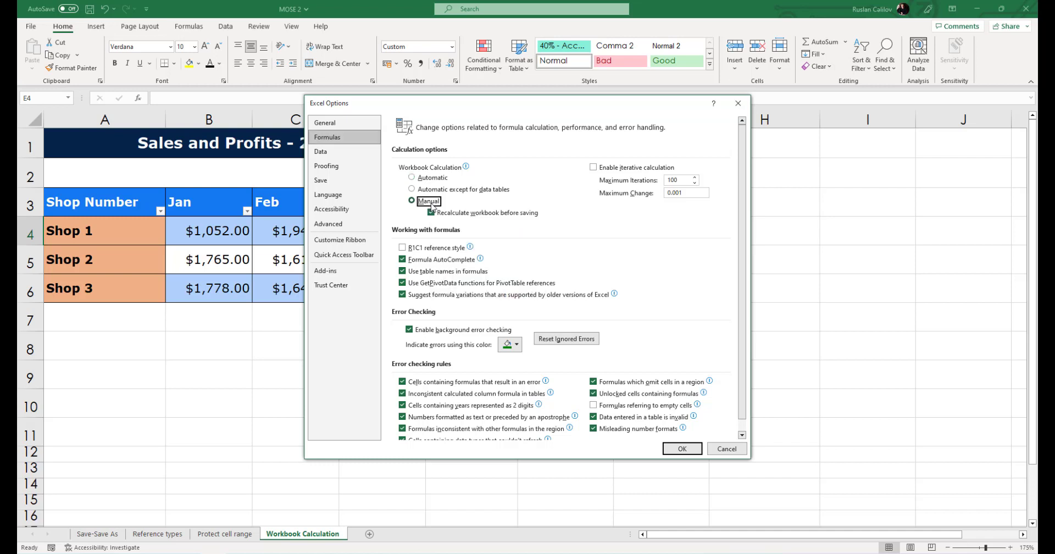
pyautogui.click(682, 448)
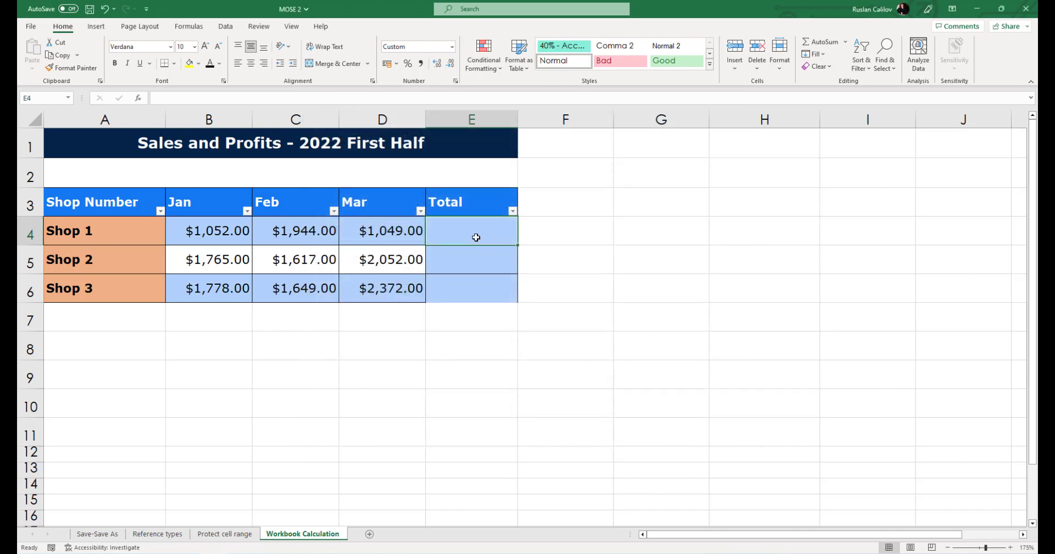
# Step: Enter =SUM(B4:D4) in E4, fill it down to E6, and reselect E4
pyautogui.write('=sum')
pyautogui.press('Tab')
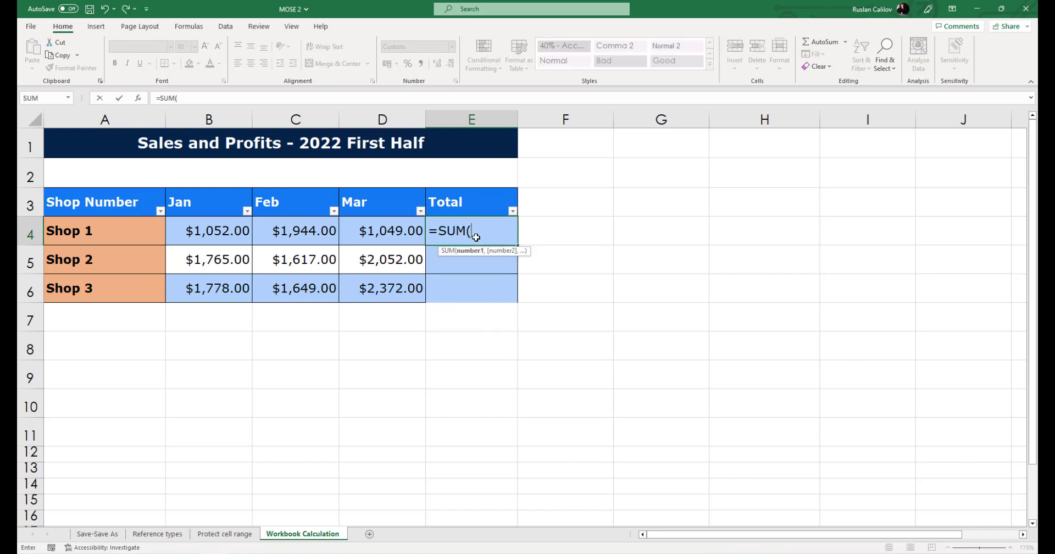
pyautogui.press('Left')
pyautogui.press('Left')
pyautogui.press('Left')
pyautogui.hotkey('shift', 'Right')
pyautogui.hotkey('shift', 'Right')
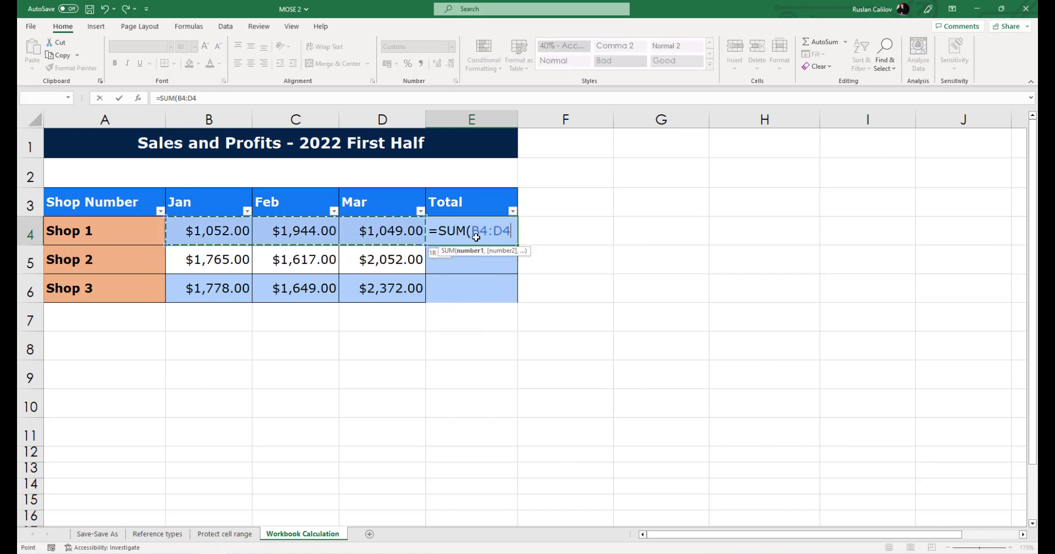
pyautogui.hotkey('ctrl', 'Return')
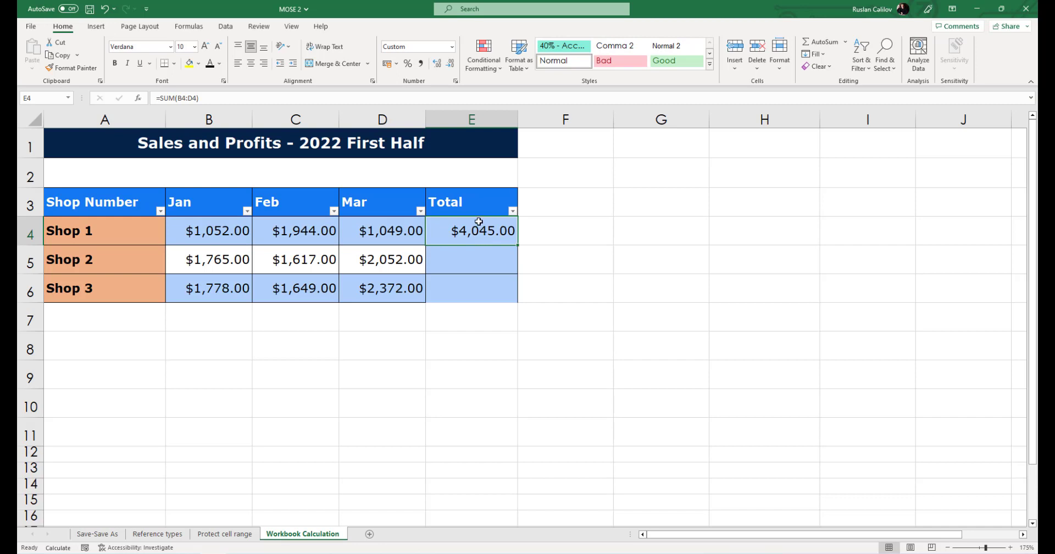
pyautogui.moveTo(517, 245); pyautogui.dragTo(519, 302)
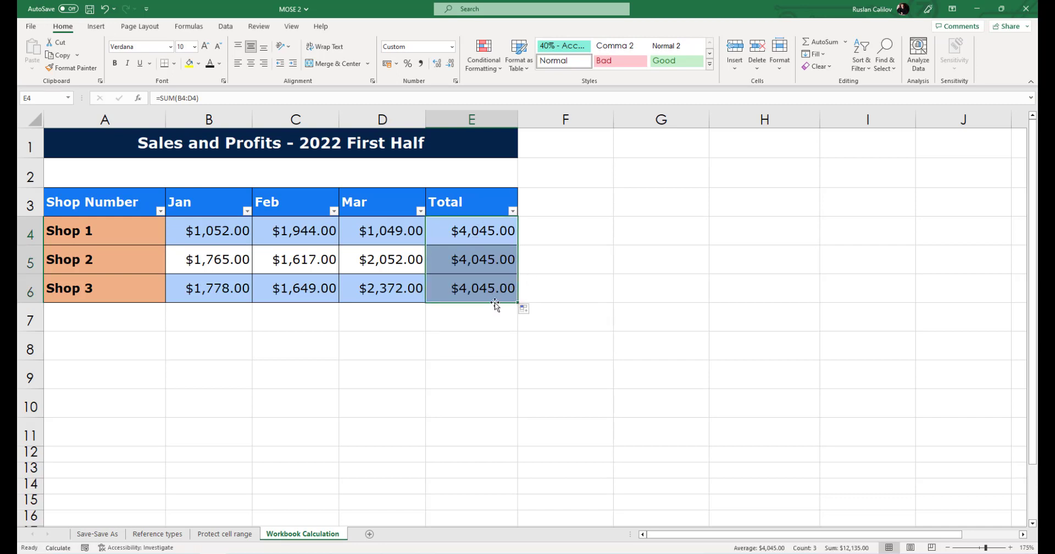
pyautogui.click(474, 232)
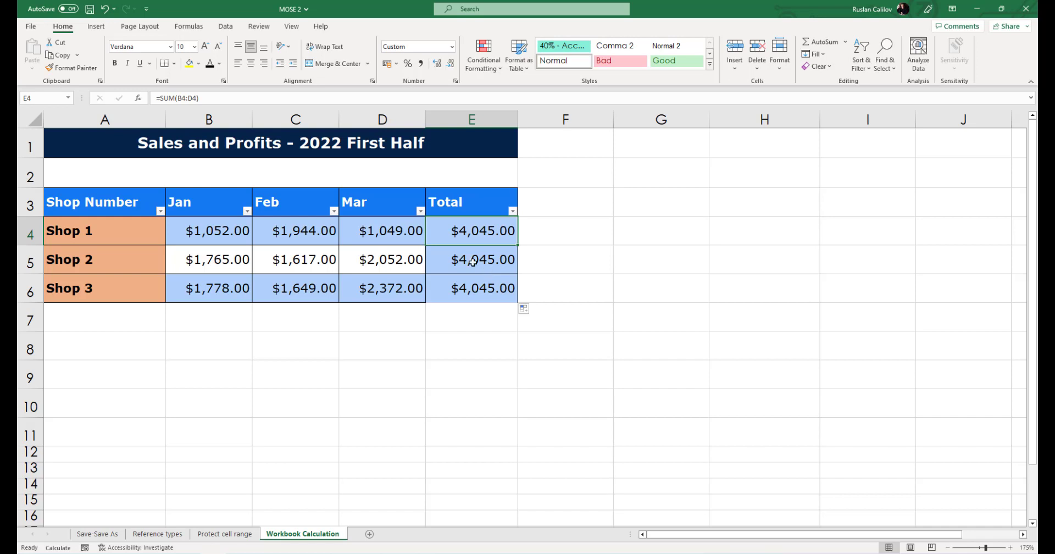
# Step: Show the Formulas ribbon, then open Excel Options at the Formulas calculation settings
pyautogui.click(187, 28)
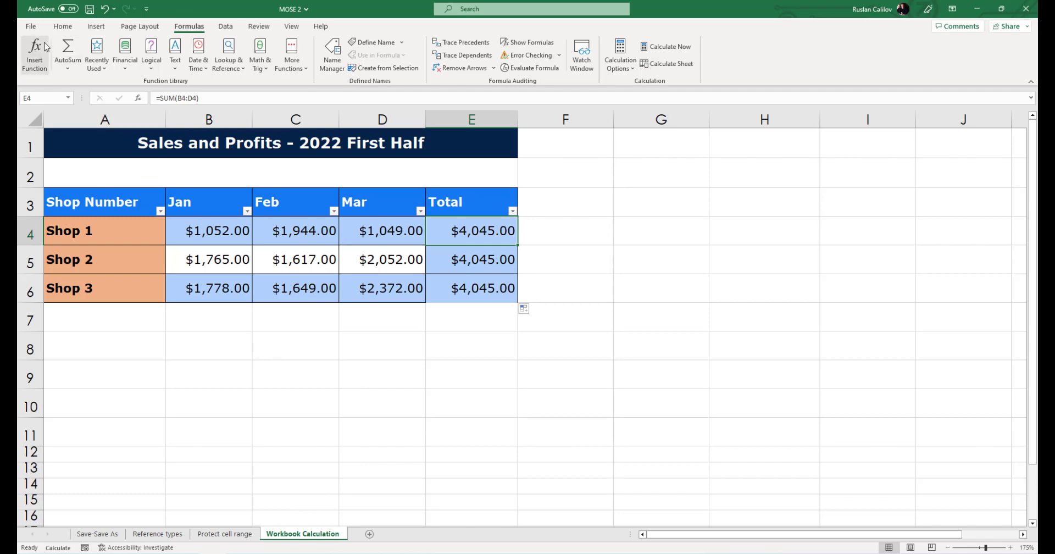
pyautogui.click(31, 26)
pyautogui.click(51, 534)
pyautogui.click(353, 137)
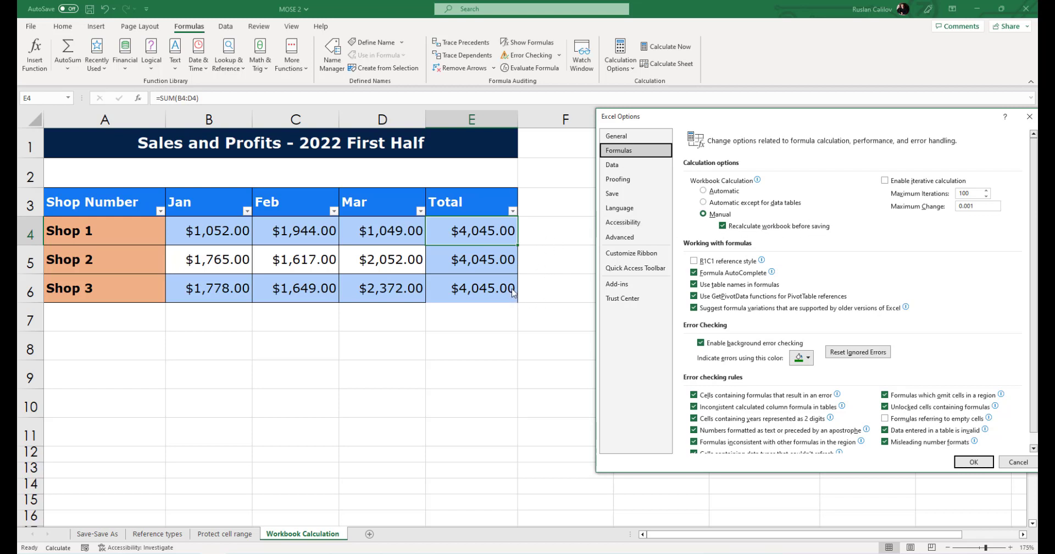
# Step: Cancel Options, select E6 and save, updating Shops 2–3 to $5,434.00 and $5,799.00
pyautogui.click(1017, 461)
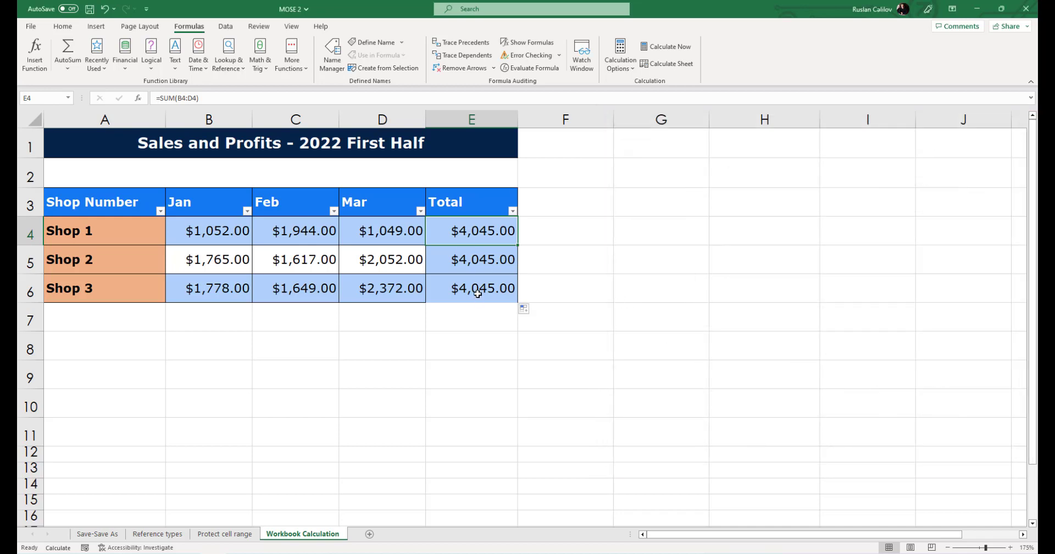
pyautogui.click(476, 297)
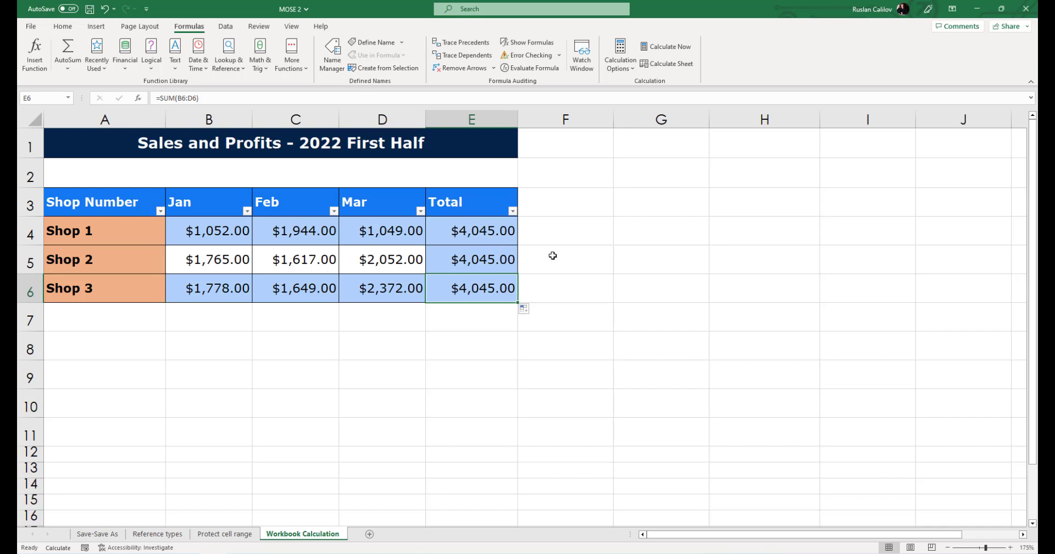
pyautogui.hotkey('ctrl', 's')
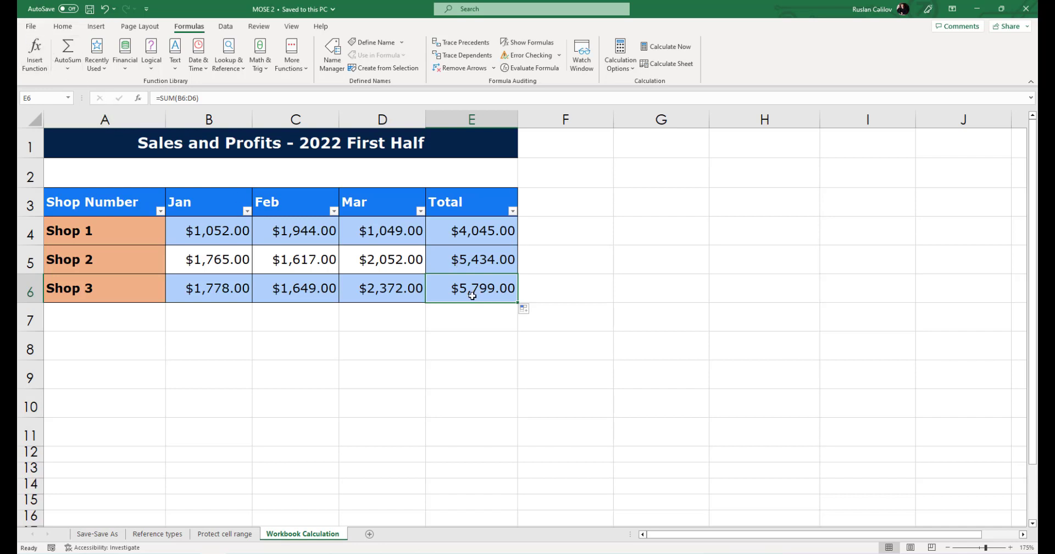
# Step: Reopen Excel Options on the Formulas calculation settings
pyautogui.click(31, 26)
pyautogui.click(51, 534)
pyautogui.click(327, 136)
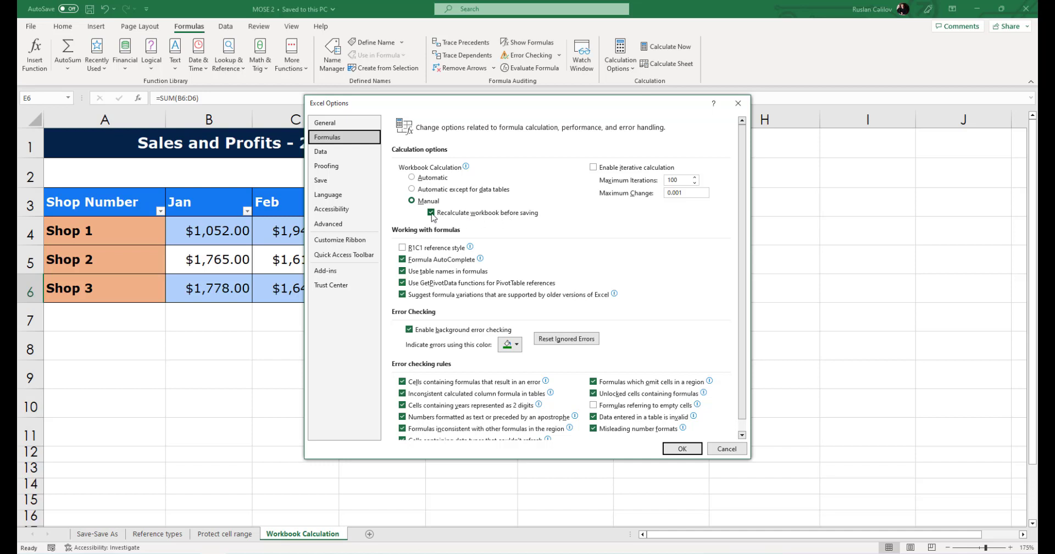
# Step: Refill the SUM formula from E4 to E6 and turn off recalculate-before-saving
pyautogui.click(681, 449)
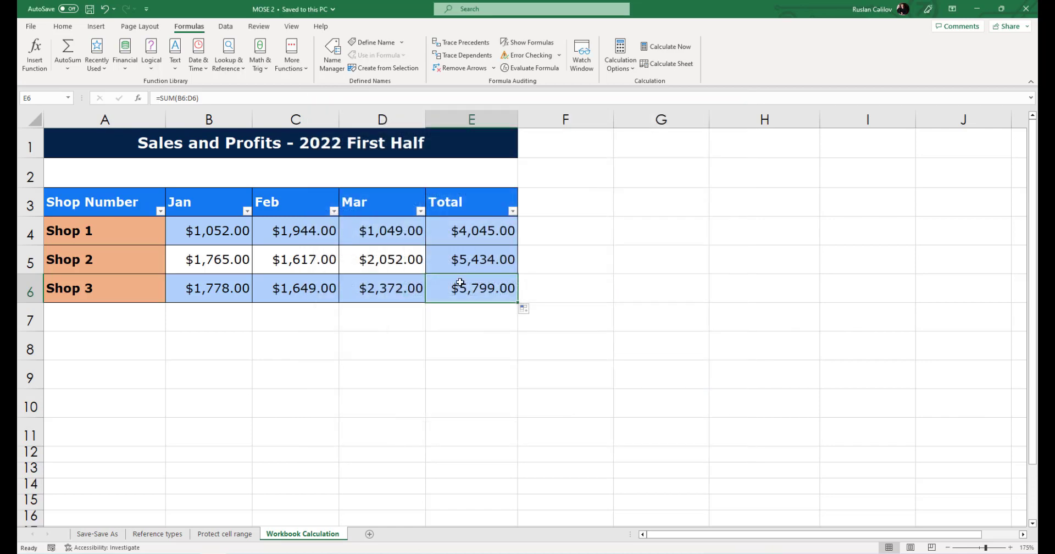
pyautogui.click(506, 238)
pyautogui.moveTo(518, 245); pyautogui.dragTo(523, 297)
pyautogui.press('Down')
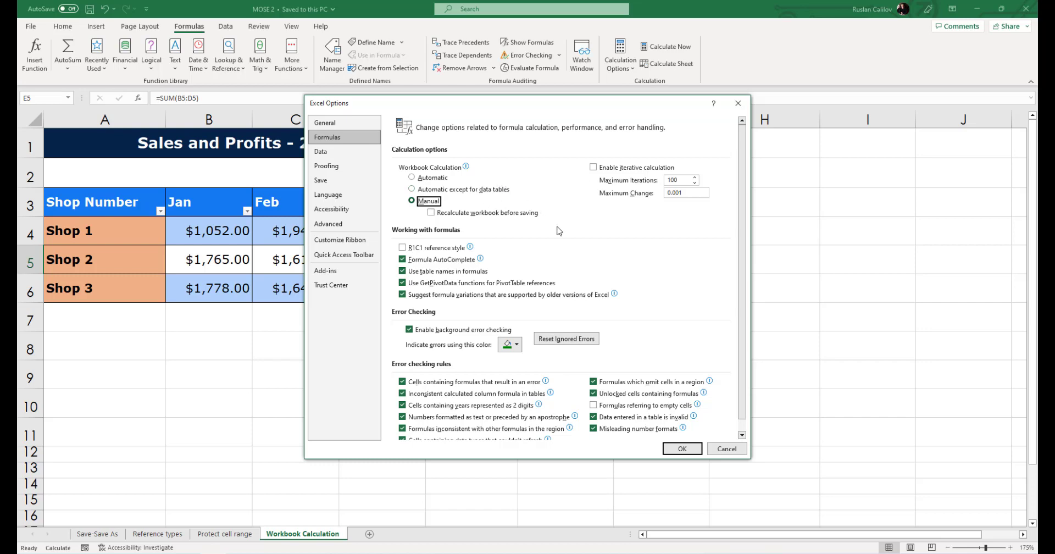
pyautogui.click(726, 448)
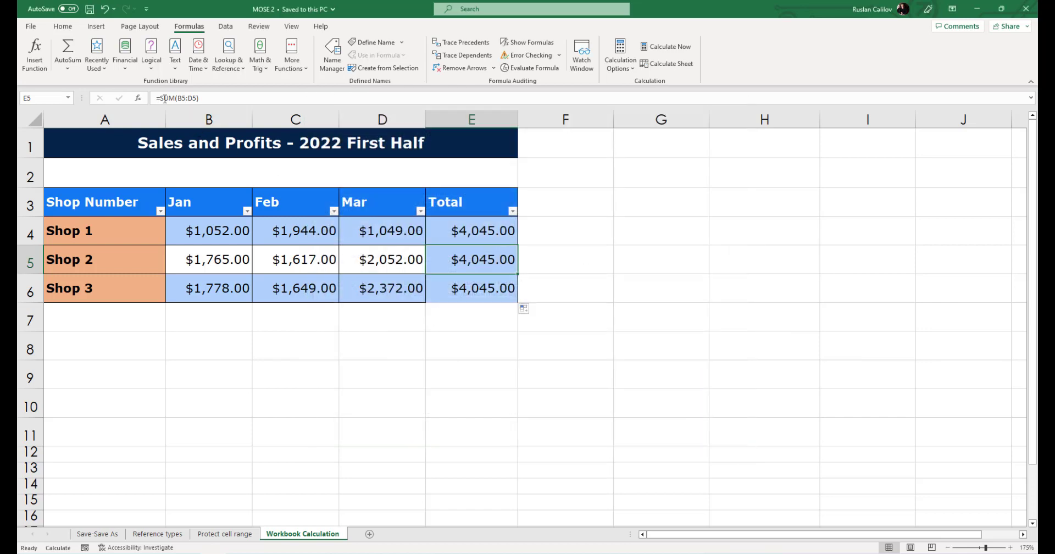
# Step: Show the Insert ribbon and select Shop 2's February sales in C5
pyautogui.click(96, 26)
pyautogui.click(262, 250)
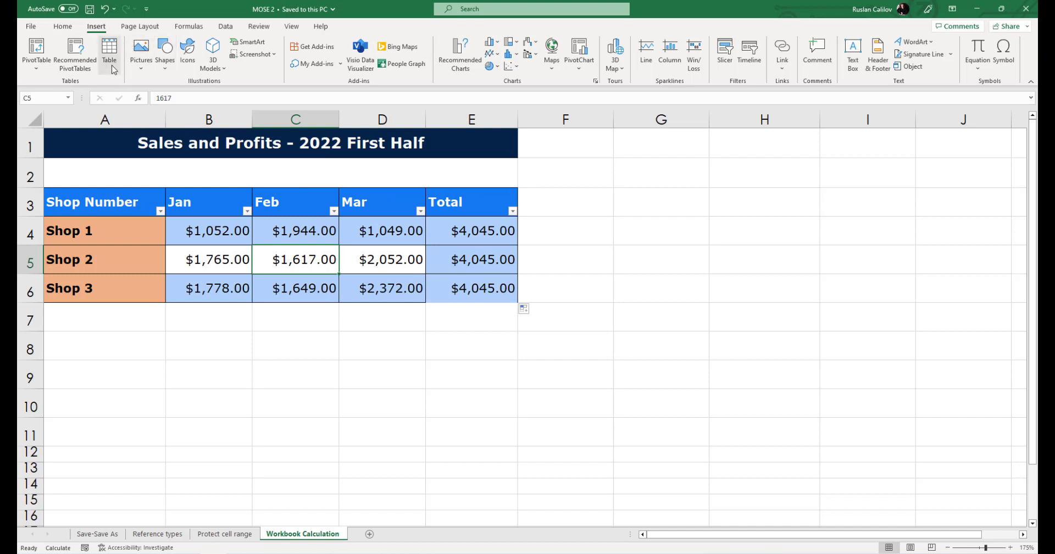
# Step: Open What-If Analysis on the Data ribbon, then dismiss it
pyautogui.click(224, 28)
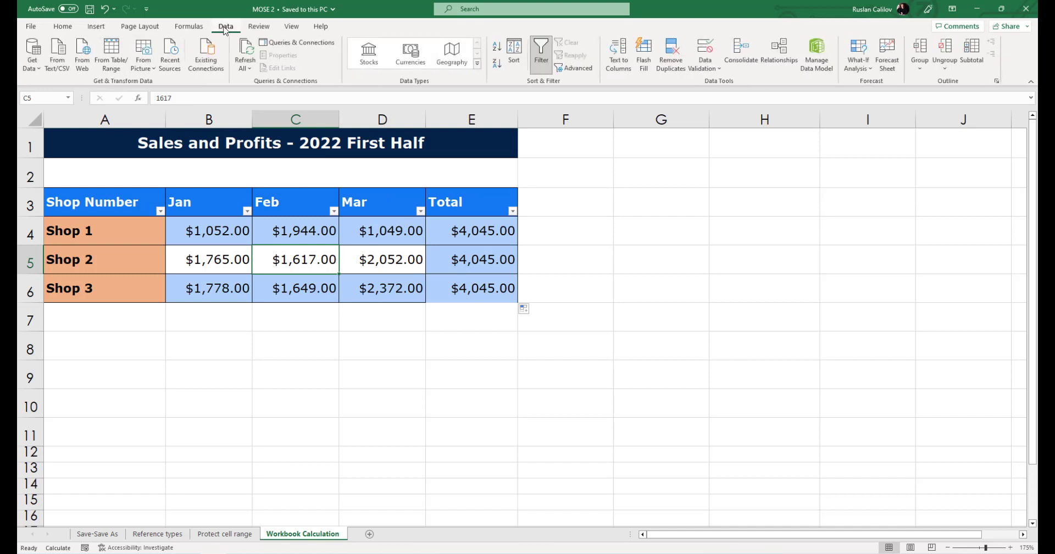
pyautogui.click(857, 64)
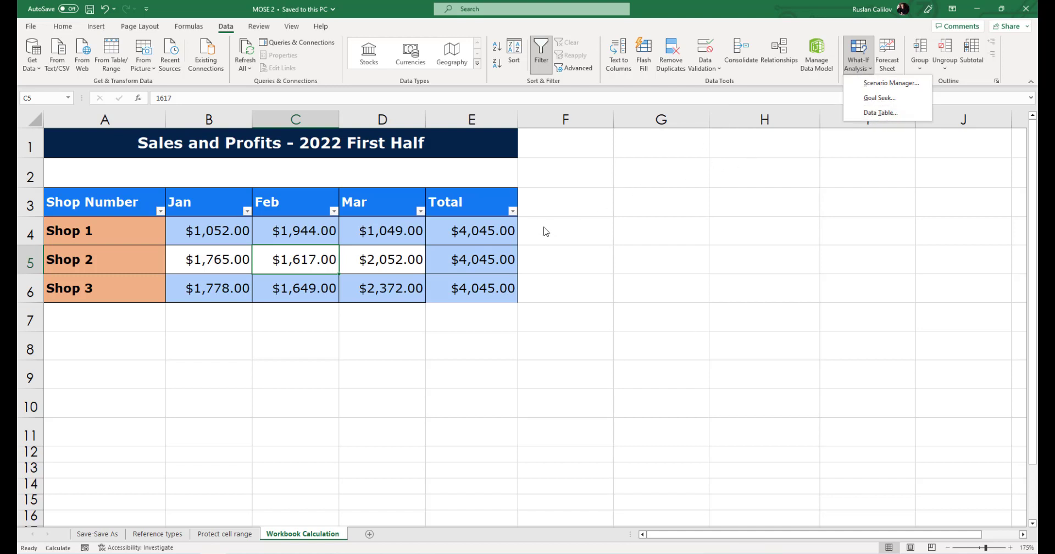
pyautogui.press('Escape')
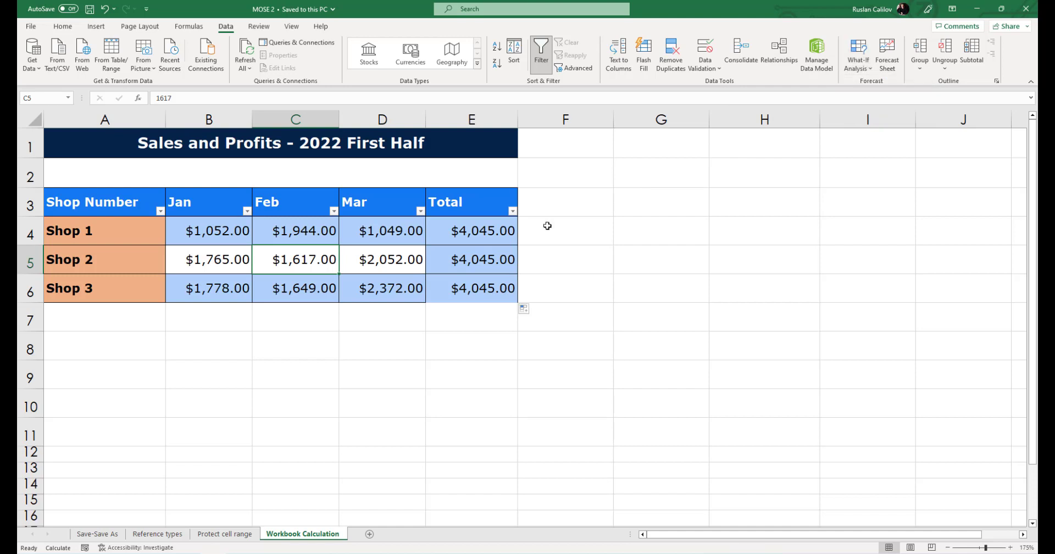